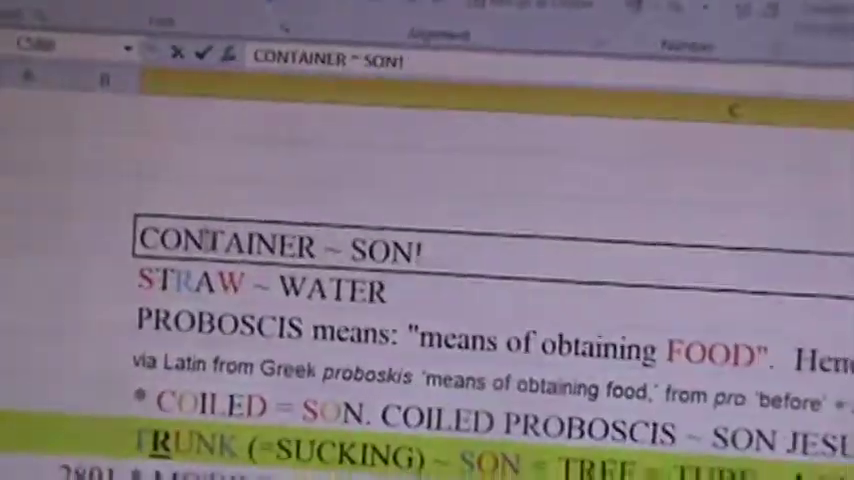
Select the word CONTAINER so the console lists its pattern matches for 29, 58 and 67.
double_click(240, 250)
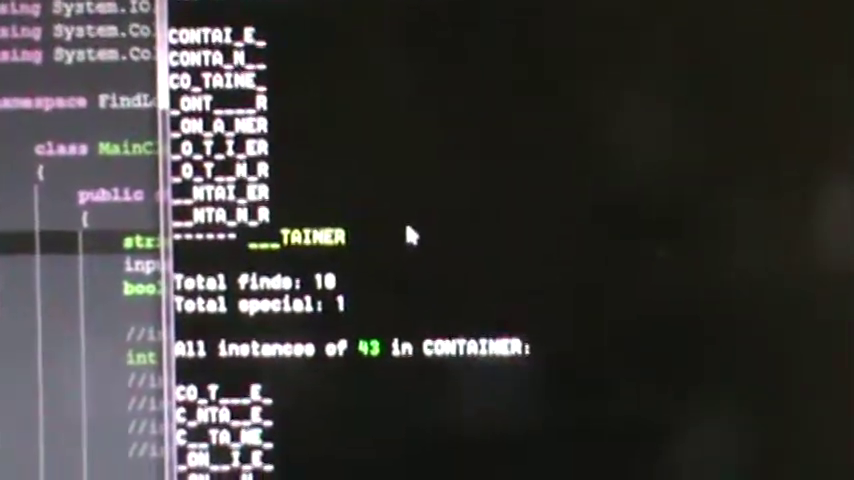
scroll(420, 260, up, 4)
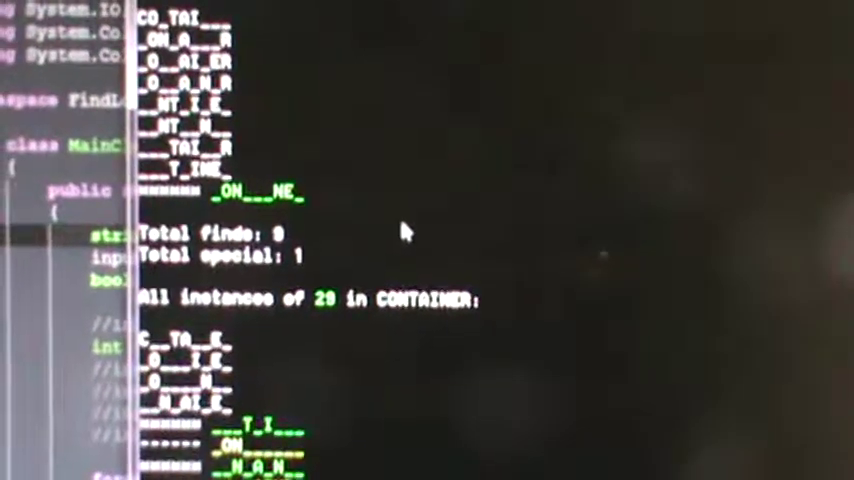
scroll(407, 235, up, 2)
scroll(407, 235, up, 1)
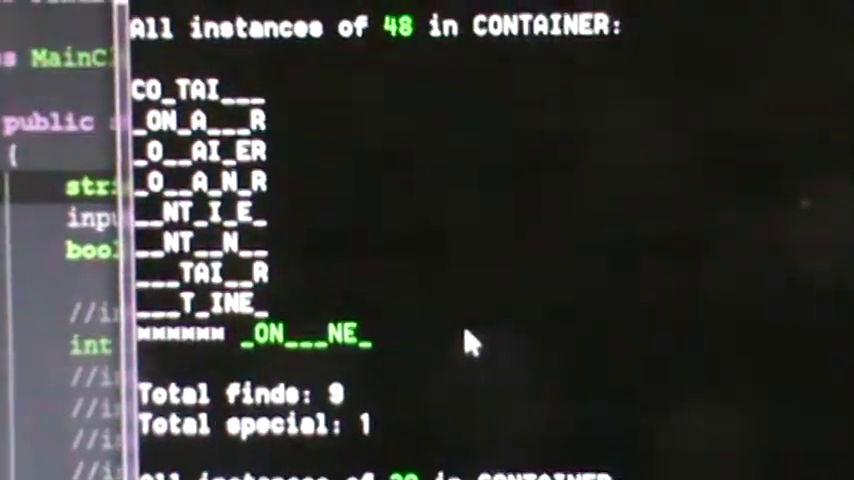
scroll(470, 325, up, 5)
scroll(470, 360, up, 4)
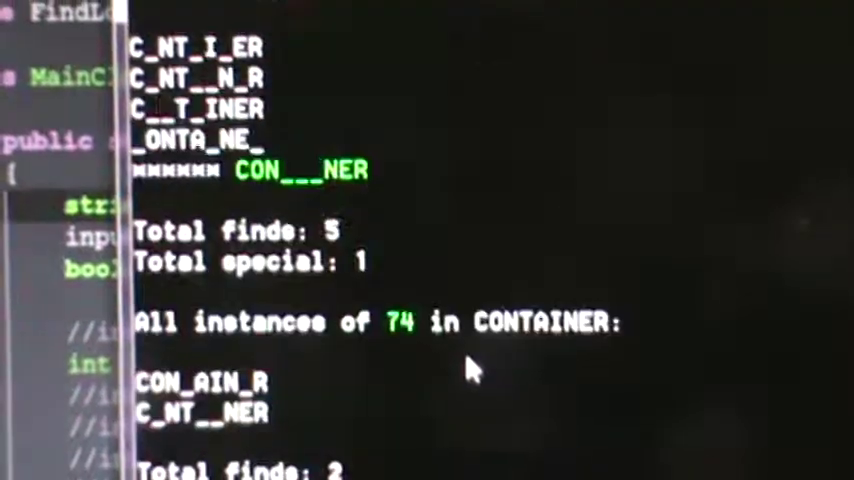